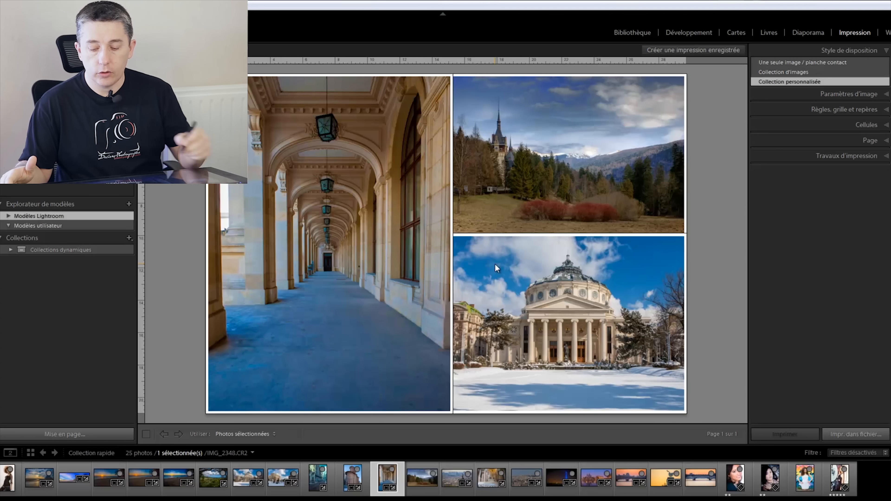
Look at the quick collection in the Bibliothèque module and inspect the dynamic collections in the Impression module
left_click(632, 33)
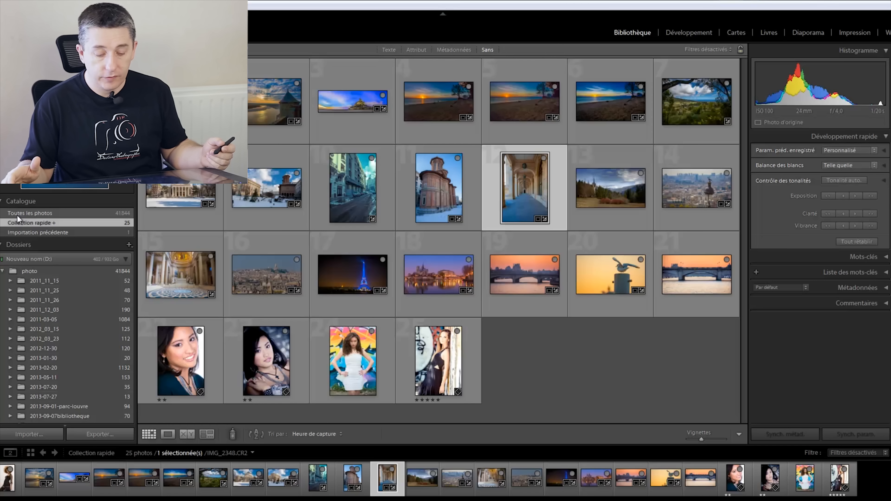
left_click(852, 32)
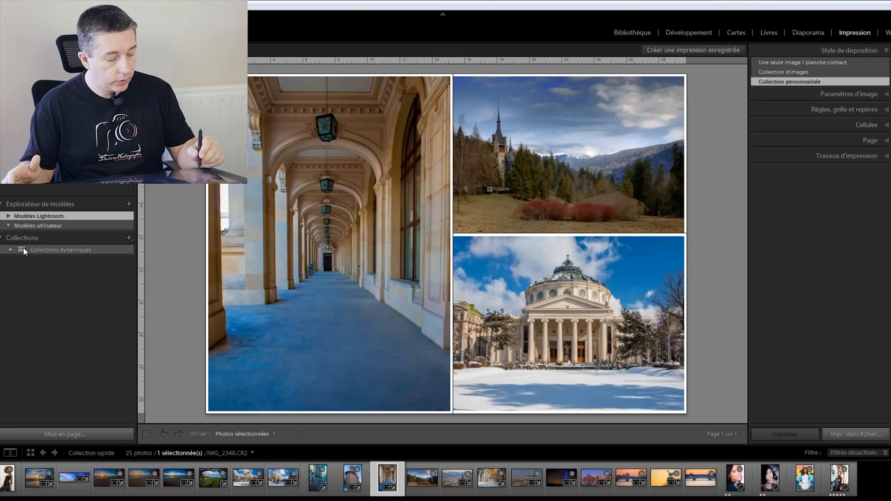
left_click(11, 249)
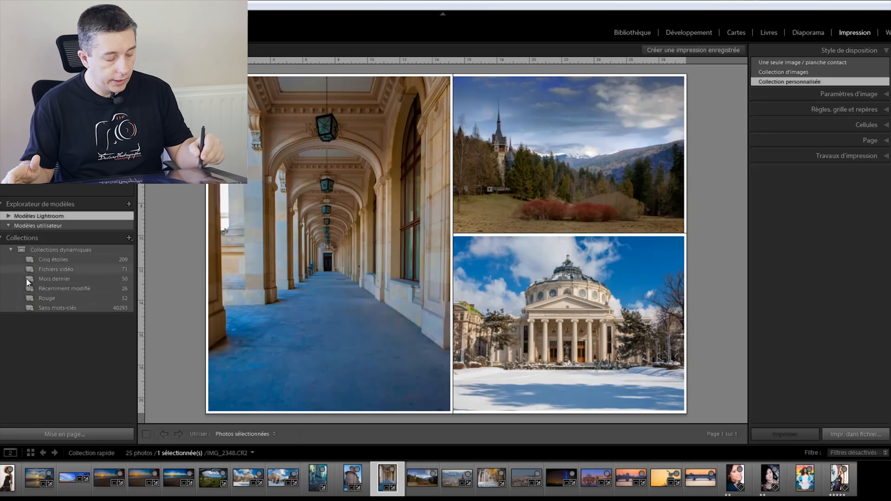
left_click(11, 250)
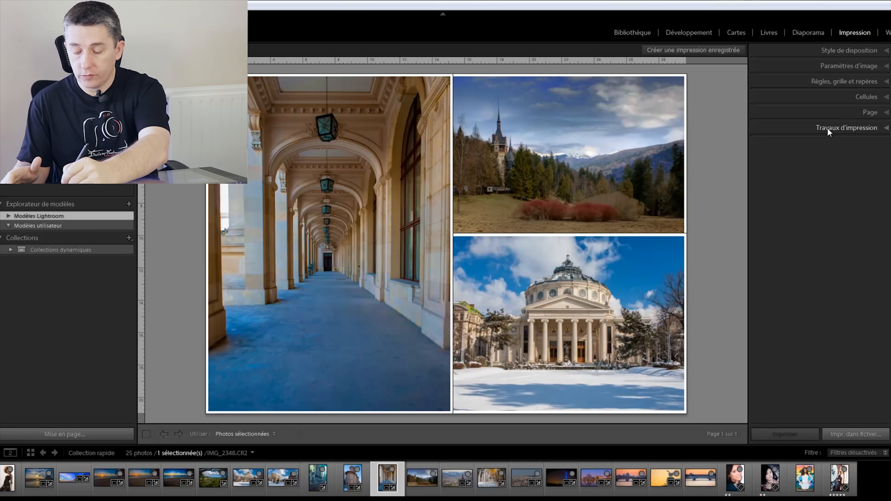
Set the print job's output format to Imprimante
left_click(823, 129)
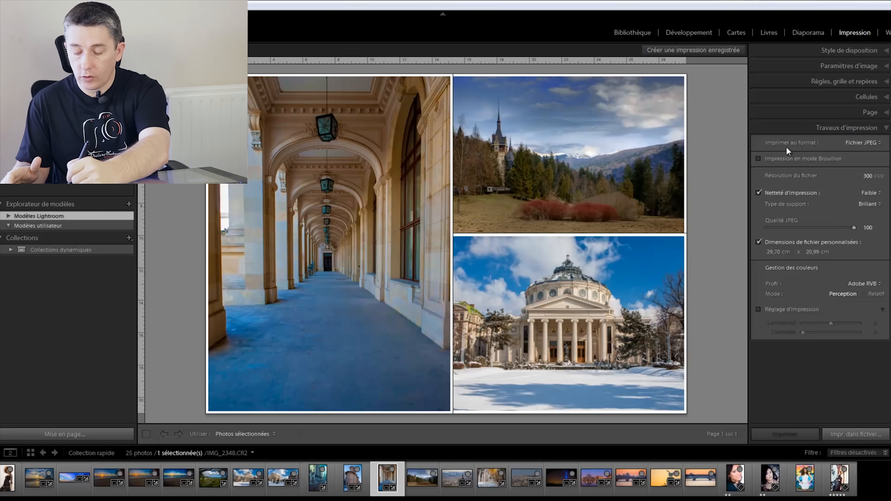
left_click(853, 142)
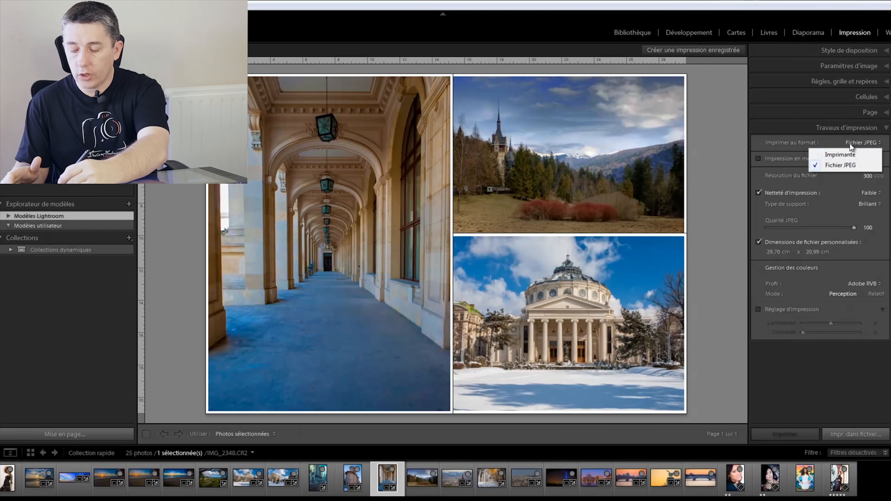
left_click(850, 145)
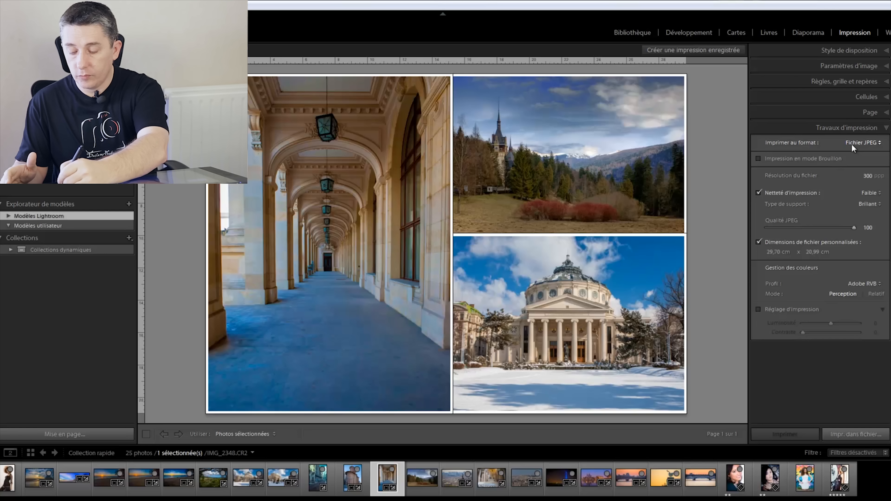
left_click(851, 144)
left_click(836, 156)
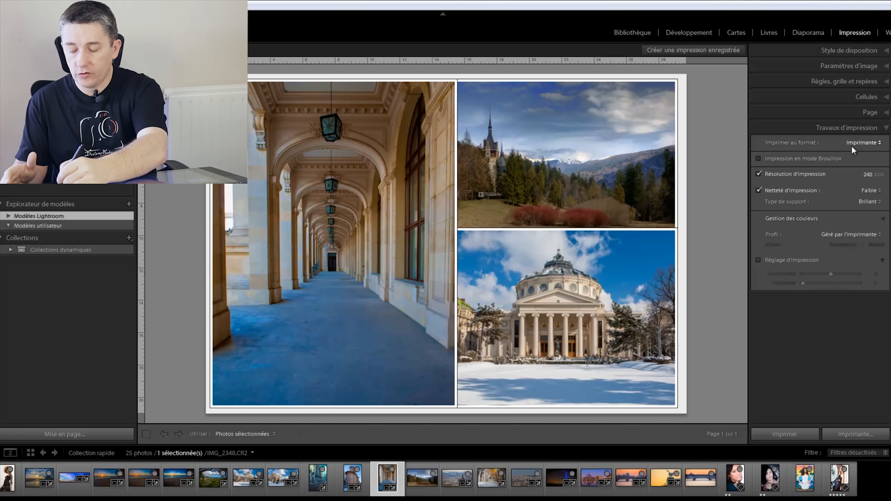
Set the print job's output to Fichier JPEG with Faible print sharpening and Brillant media type
left_click(855, 144)
left_click(838, 164)
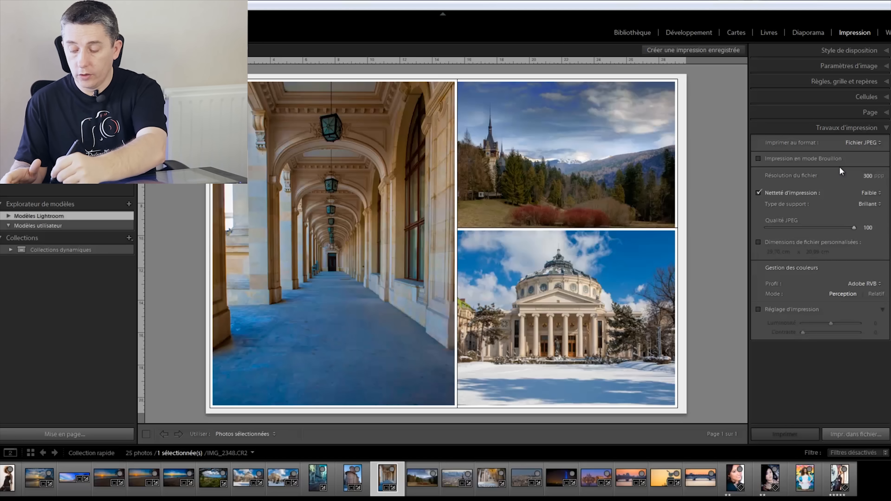
left_click(866, 193)
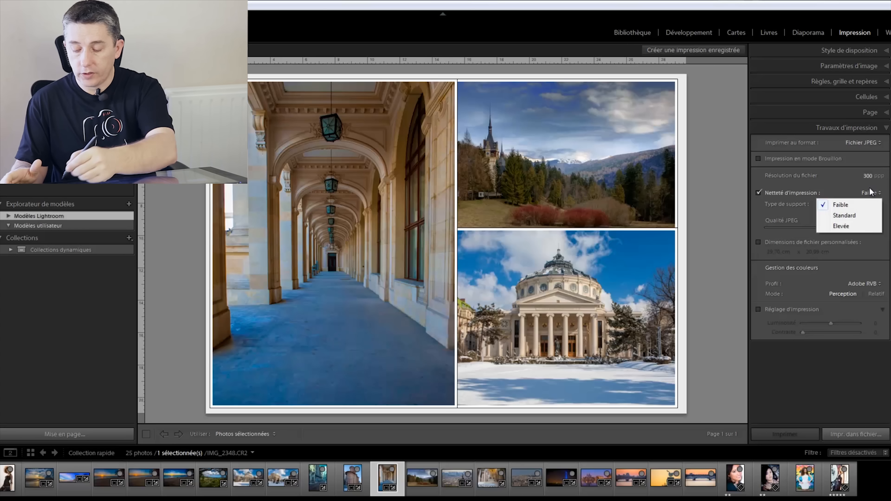
left_click(829, 204)
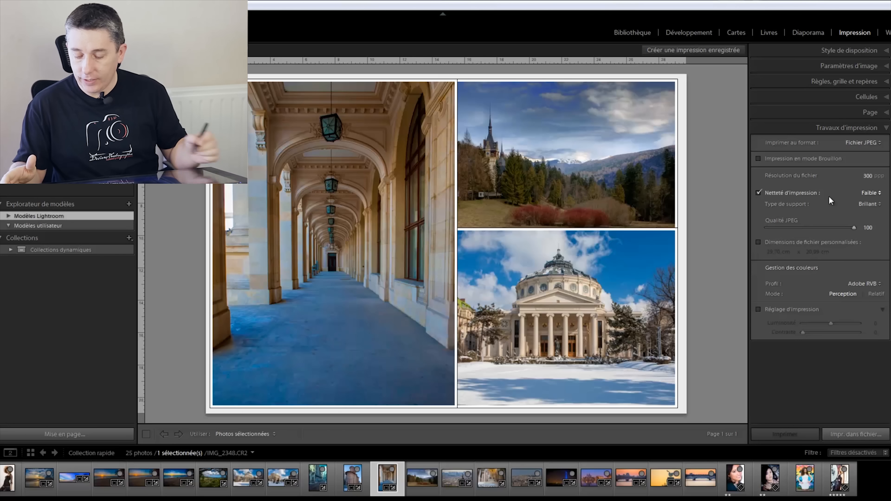
left_click(864, 205)
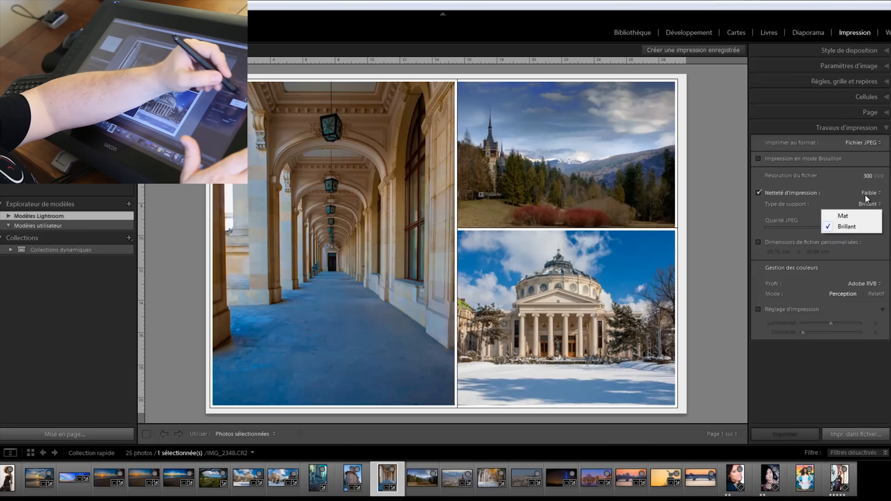
left_click(867, 195)
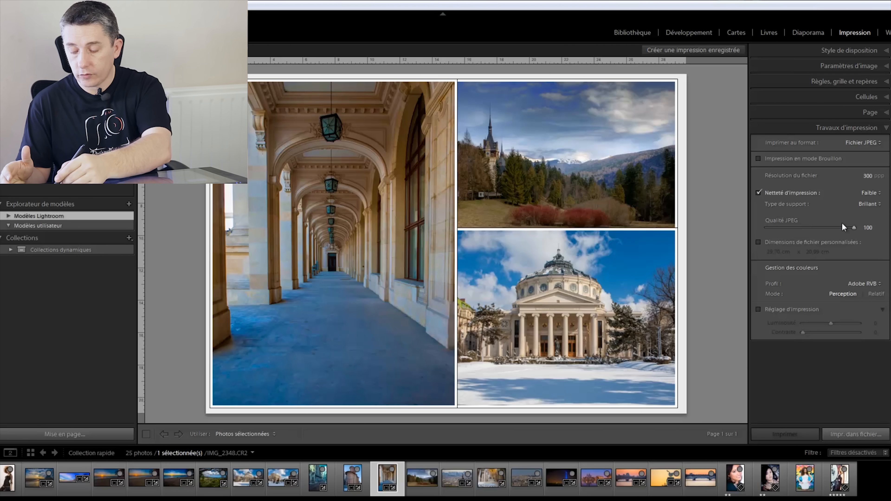
Enable custom file dimensions at JPEG quality 100 and use the Adobe RVB colour profile
left_click_drag(854, 228, 821, 227)
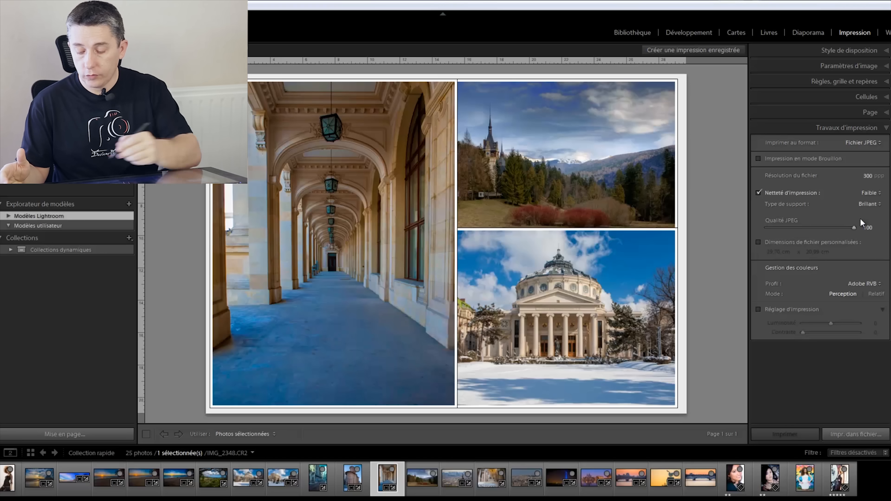
left_click(757, 242)
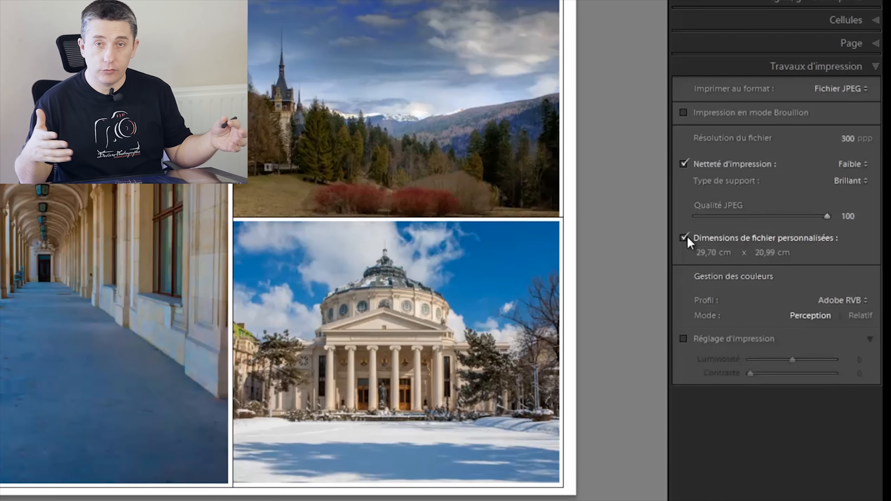
left_click(838, 299)
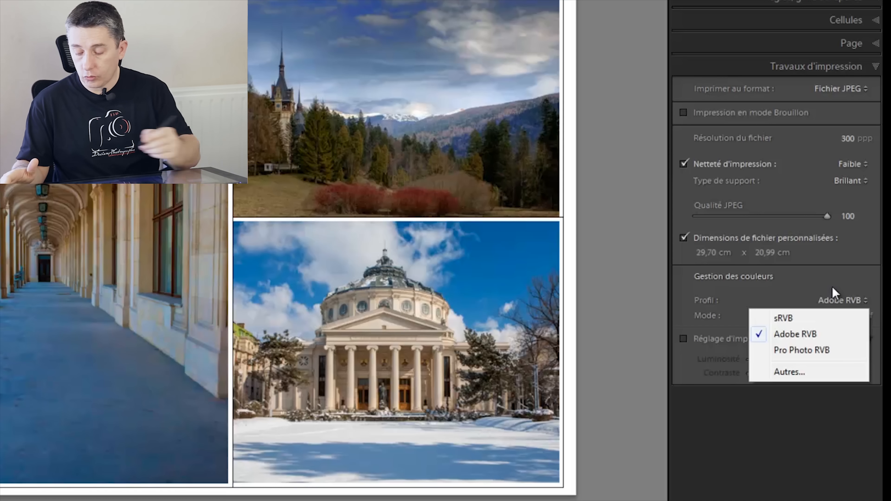
left_click(792, 336)
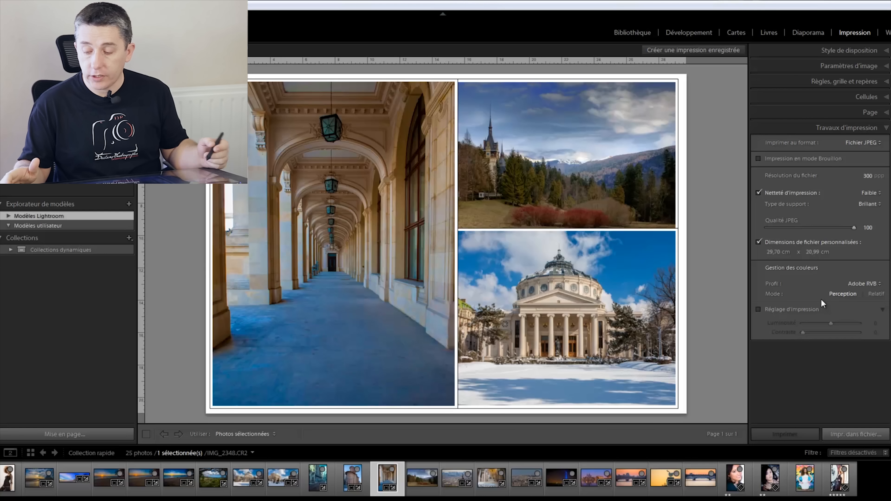
Delete the arcade, castle landscape and domed building photos from the print page
left_click(831, 124)
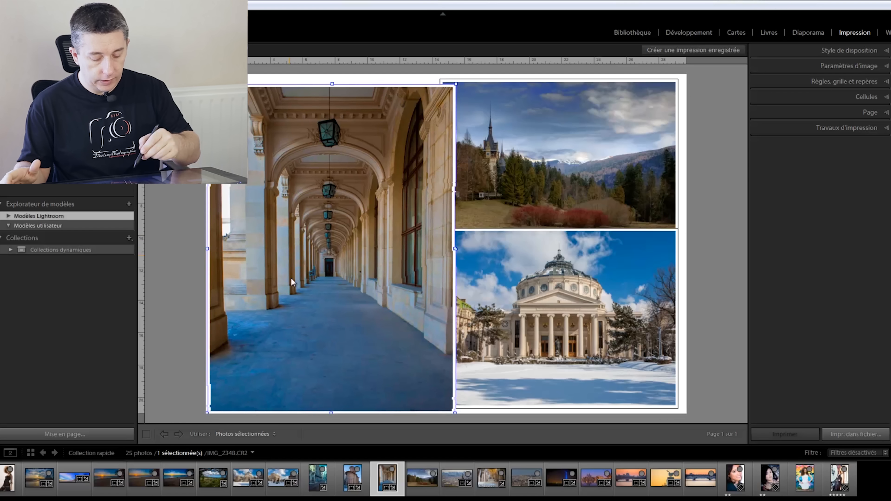
left_click_drag(291, 277, 329, 282)
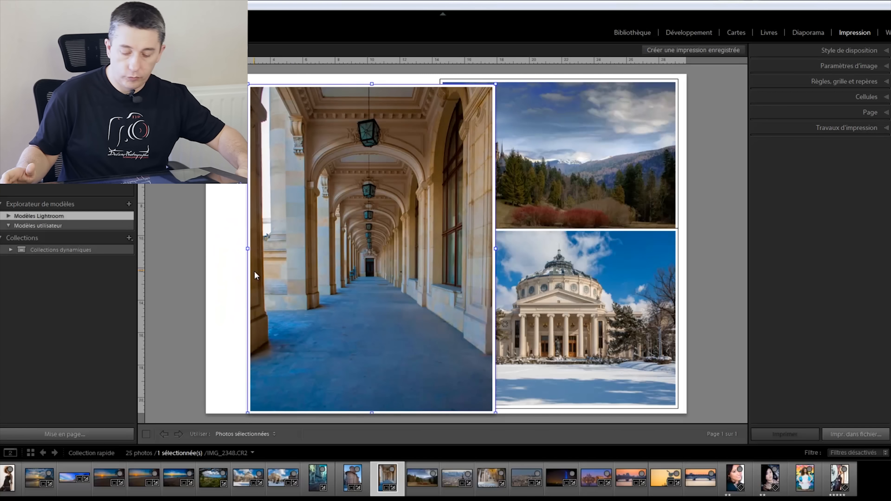
key("Delete")
left_click(496, 179)
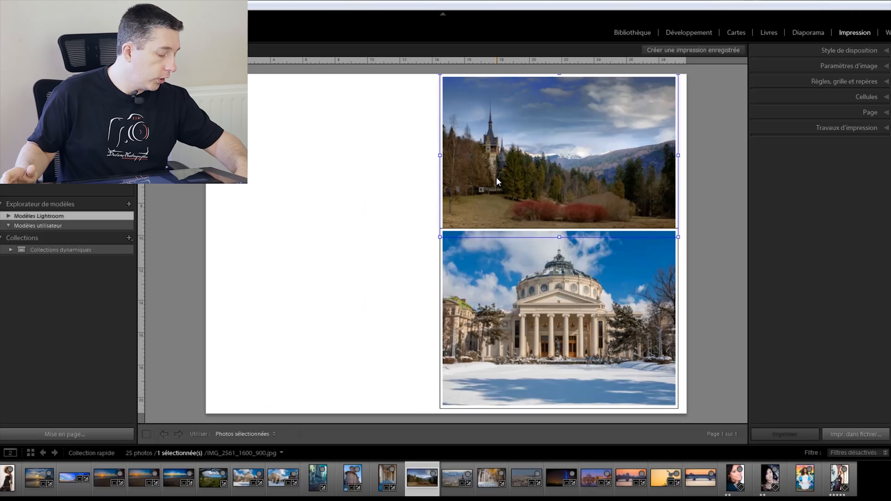
key("Delete")
left_click(473, 280)
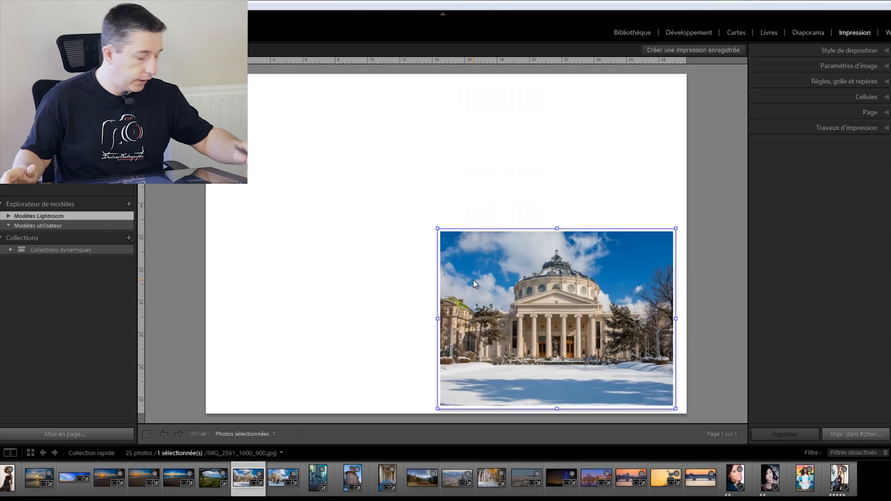
key("Delete")
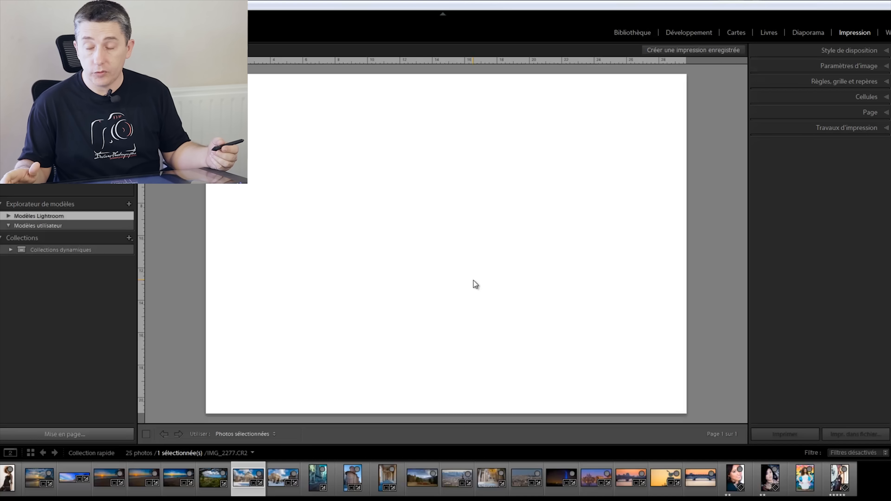
Add a 6 × 13 cell locked to the photo aspect ratio and enlarge it to about 29.6 cm wide by 13.7 cm high
left_click(829, 95)
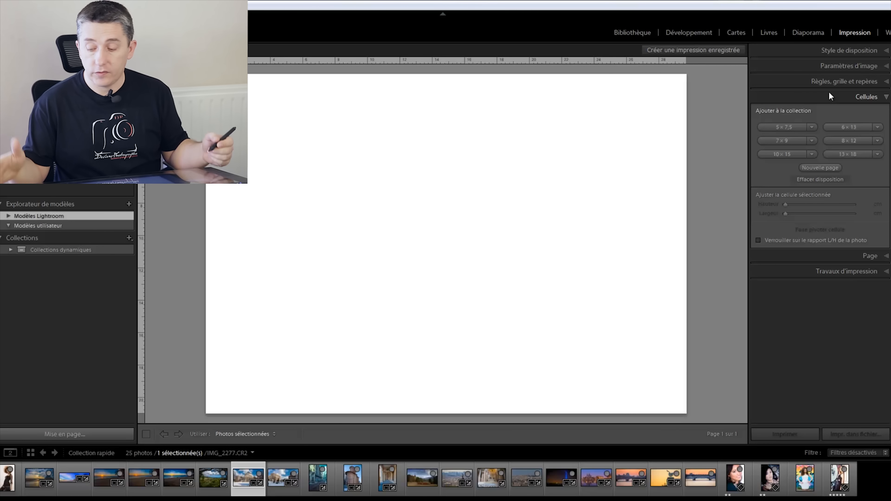
left_click(758, 241)
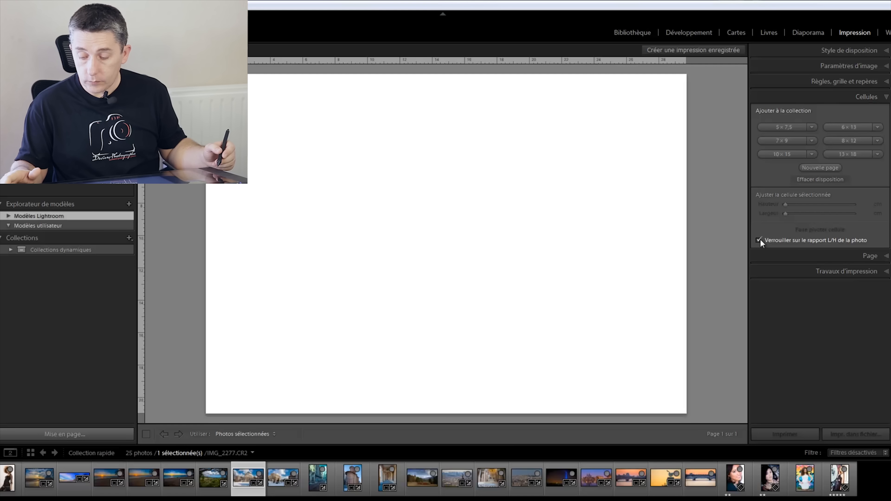
left_click(845, 127)
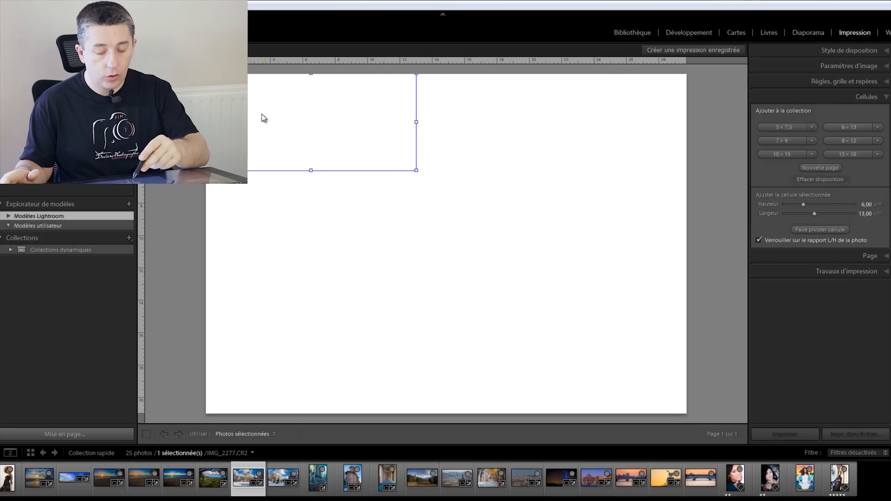
left_click(419, 171)
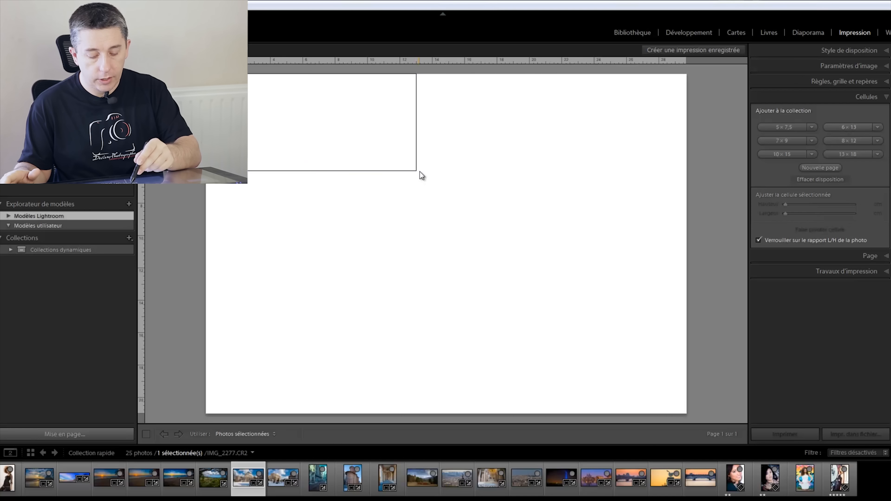
left_click(414, 169)
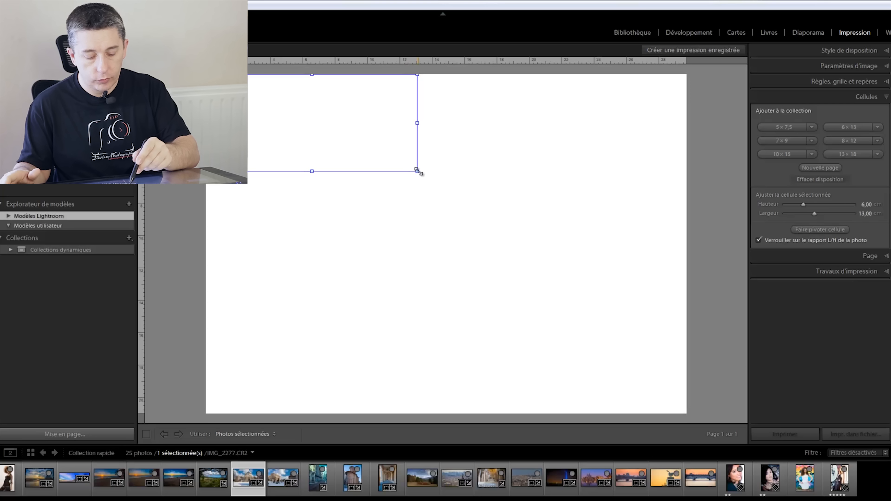
left_click_drag(416, 171, 622, 301)
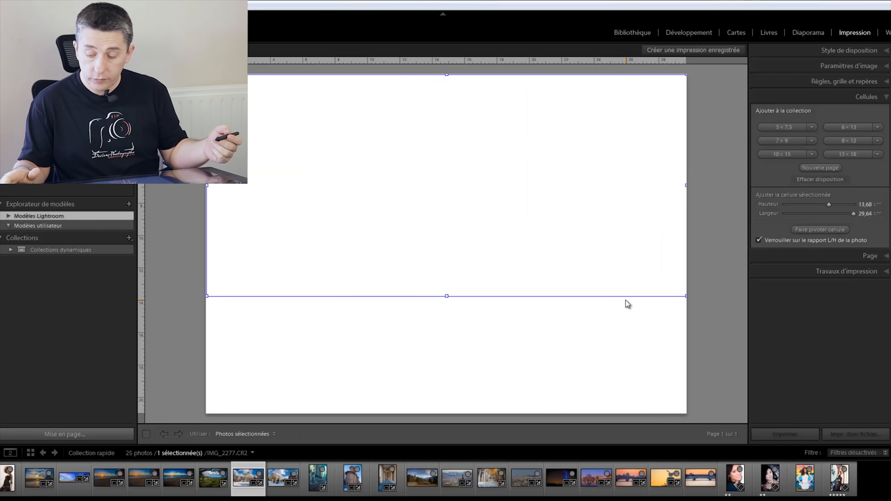
Unlock the photo aspect ratio and resize the cell to about 15 cm wide by 20.9 cm high, filling the page's left half
left_click(756, 241)
left_click_drag(685, 295, 435, 421)
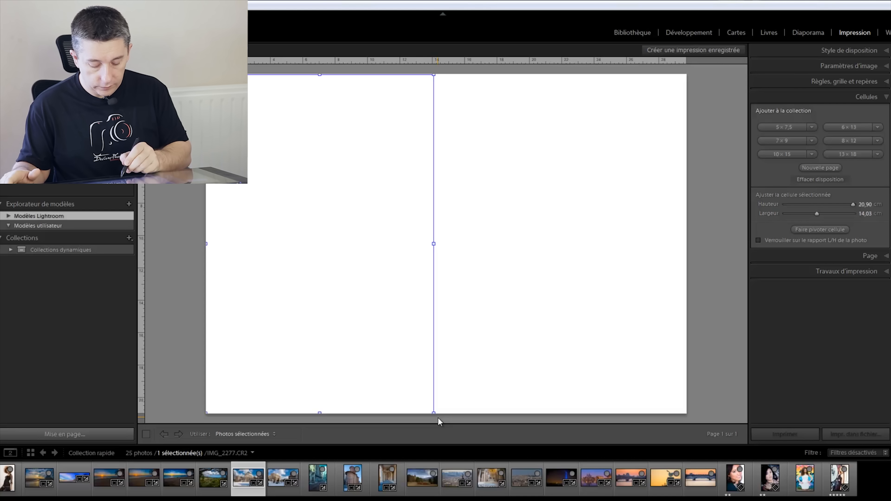
left_click(437, 412)
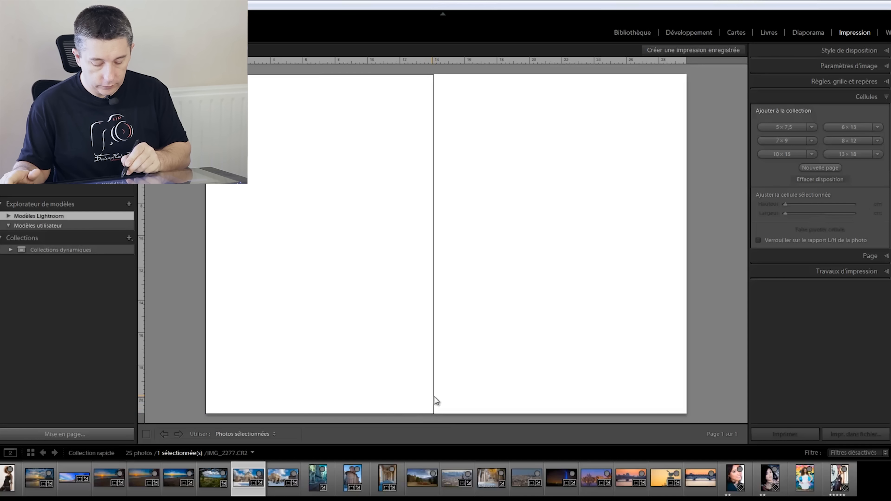
left_click_drag(434, 400, 368, 411)
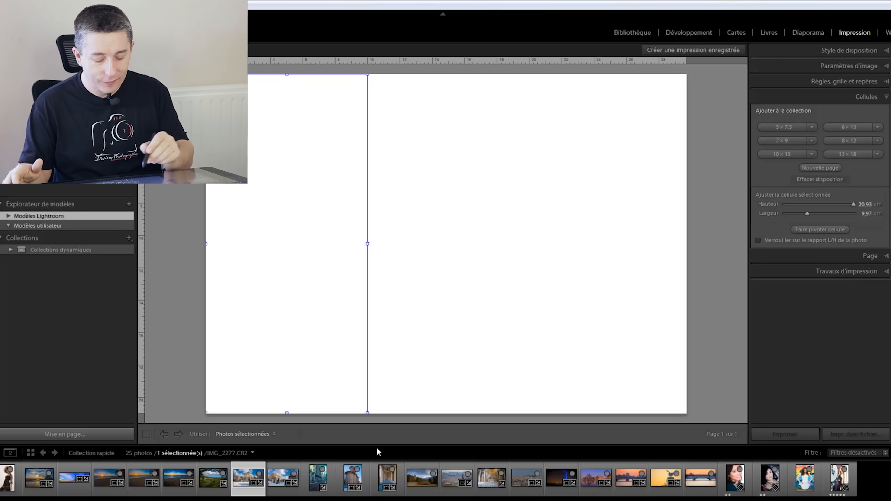
left_click_drag(367, 242, 449, 235)
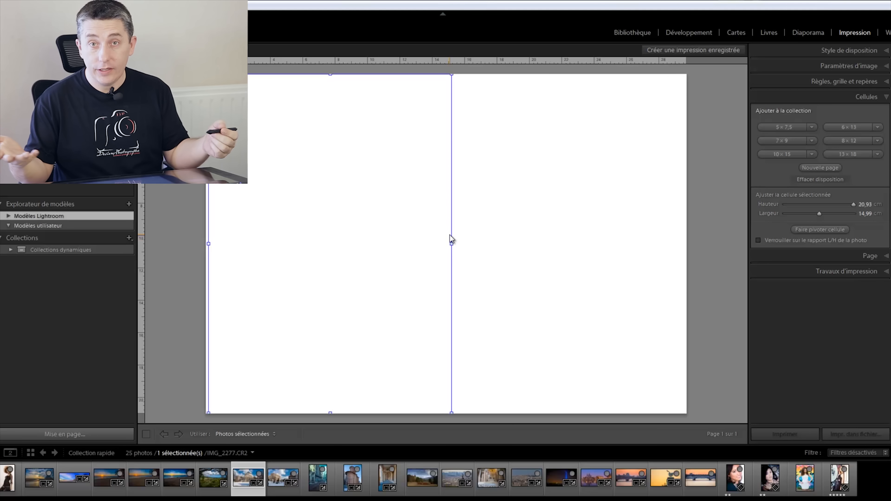
left_click_drag(211, 244, 199, 243)
Place the arcade photo IMG_2348.CR2 in the tall cell and turn off the photo border
left_click_drag(387, 477, 328, 243)
left_click(866, 97)
left_click(810, 68)
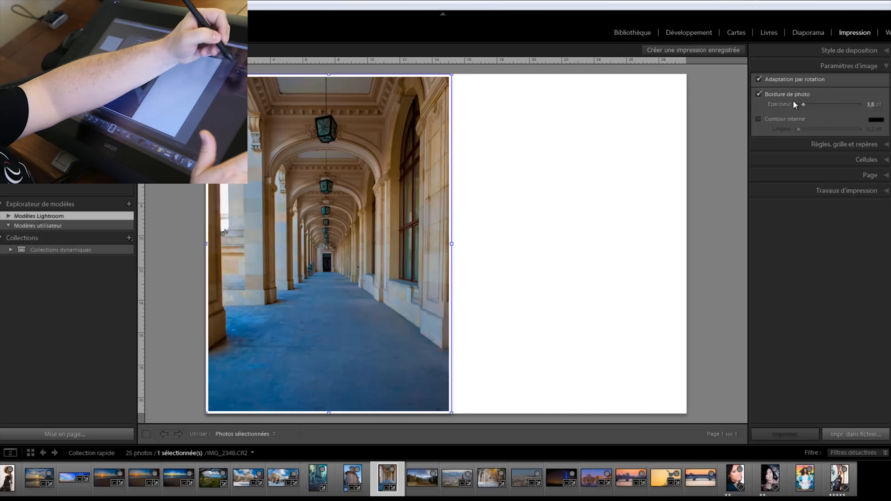
left_click(758, 94)
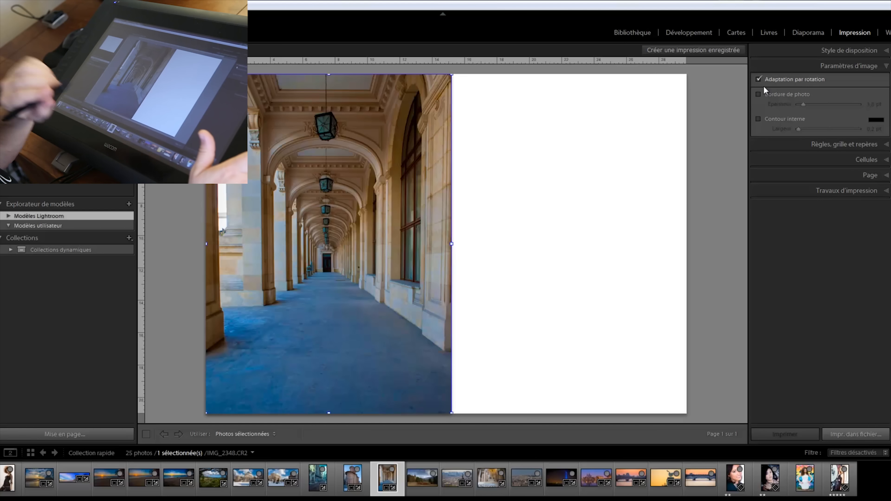
Add a 10 × 15 cell beside the arcade photo and resize it to about 14.5 cm wide by 10.7 cm high in the page's upper-right area
left_click(866, 159)
left_click(782, 154)
left_click_drag(613, 317, 686, 247)
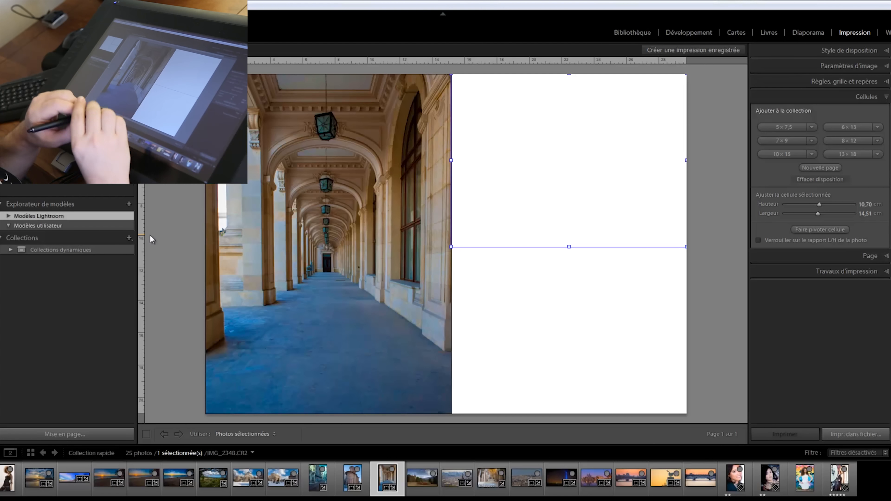
Resize the empty cell in the page's upper-right area to about 14.6 cm wide by 11 cm high
left_click(687, 246)
left_click(678, 237)
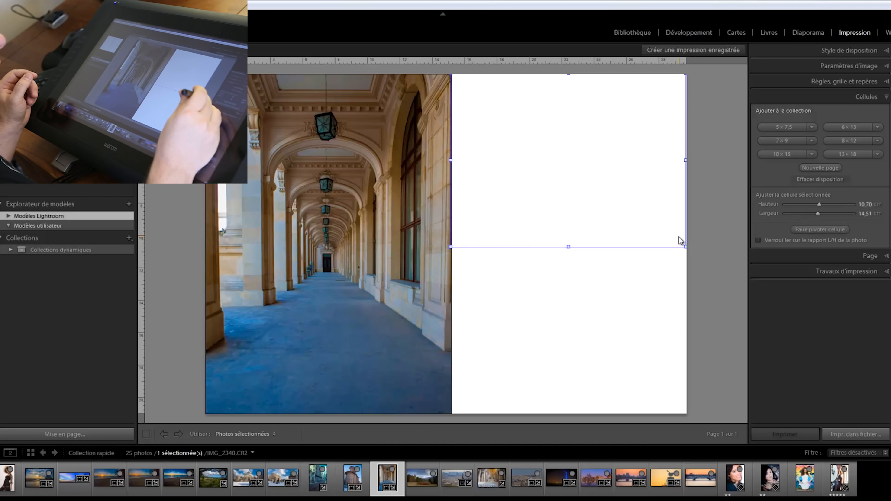
left_click_drag(685, 247, 686, 253)
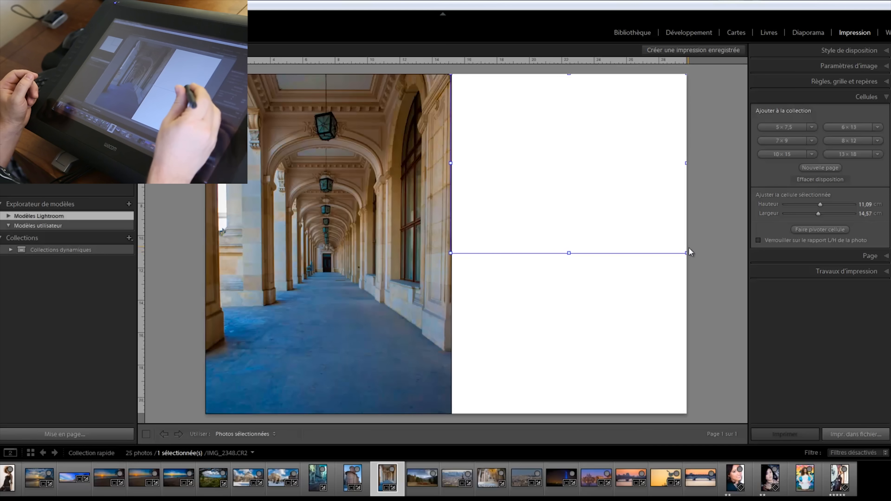
left_click_drag(685, 252, 687, 251)
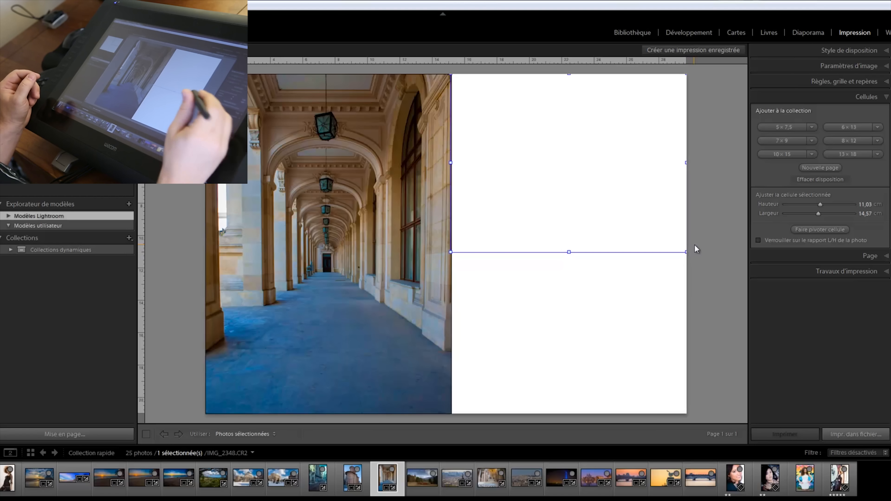
Fill the page's lower-right space with a 5 × 7,5 cell about 14.5 × 9.9 cm, placing IMG_2561_1600_900.jpg above and IMG_2277.CR2 in it
left_click(790, 128)
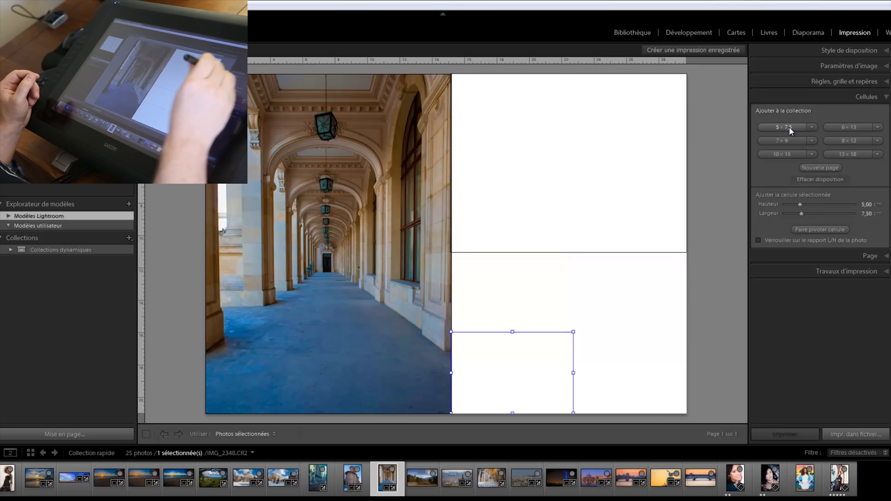
left_click_drag(572, 333, 698, 253)
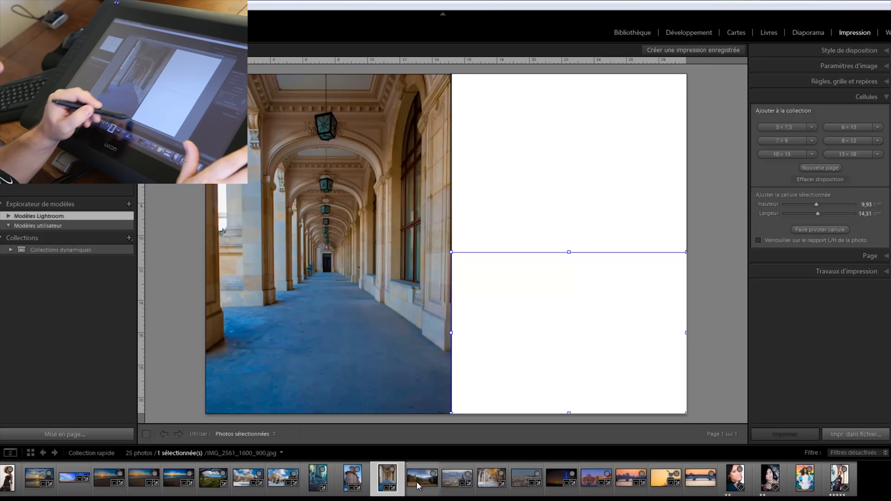
left_click_drag(417, 485, 528, 181)
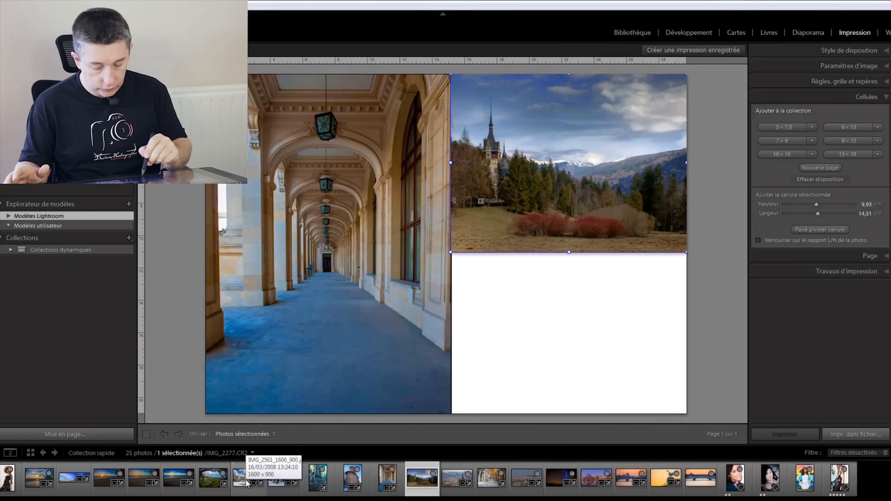
left_click_drag(249, 477, 543, 345)
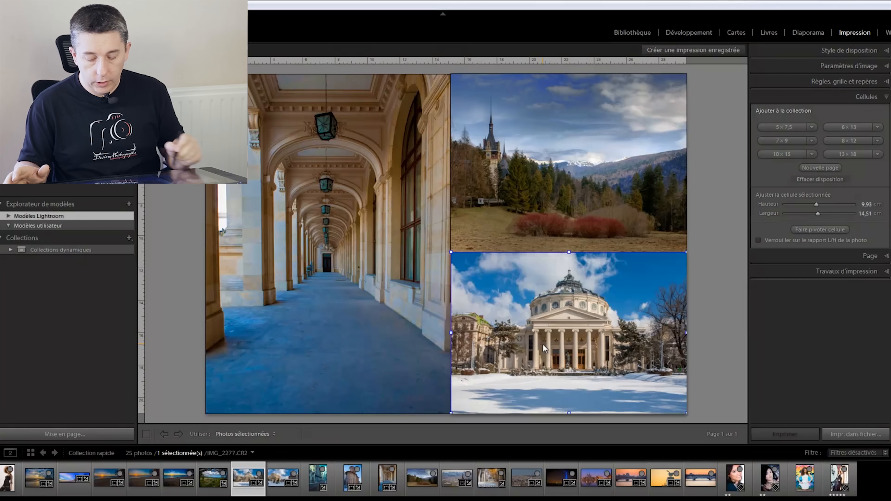
Replace the castle photo's cell with a 5 × 7,5 cell resized to about 14.5 cm wide by 11 cm high, holding IMG_2288.CR2
left_click_drag(523, 155, 550, 144)
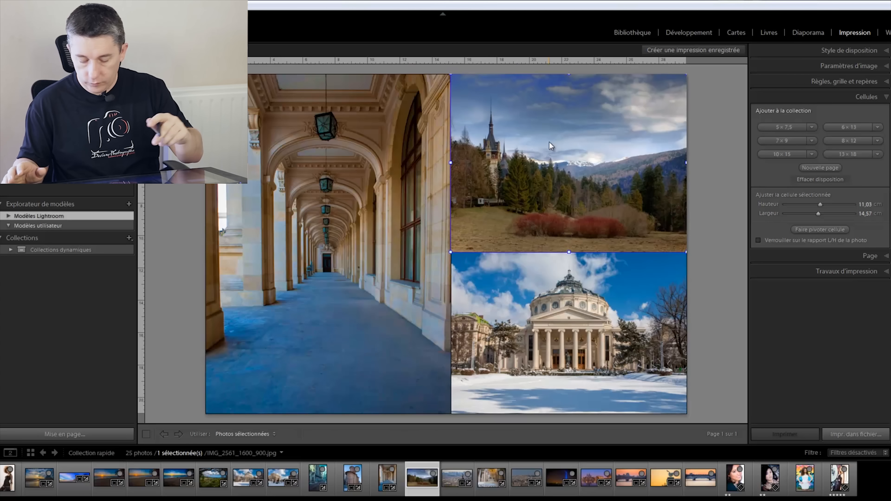
key("Delete")
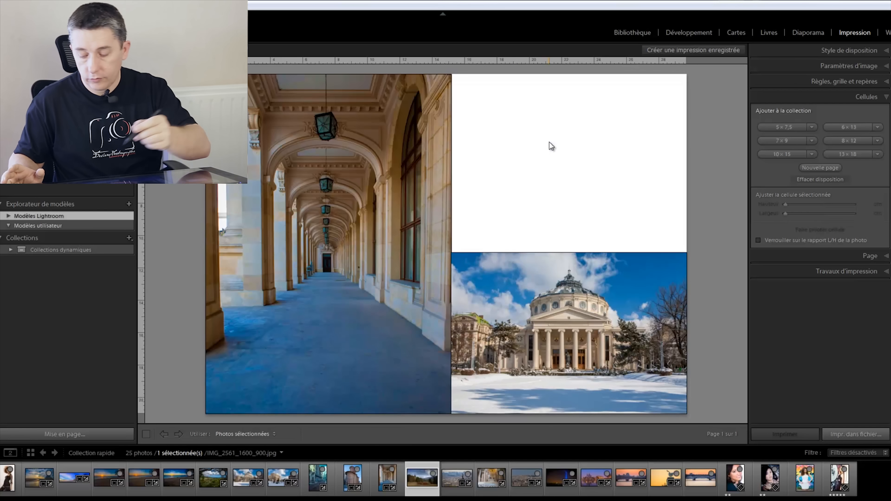
left_click(777, 126)
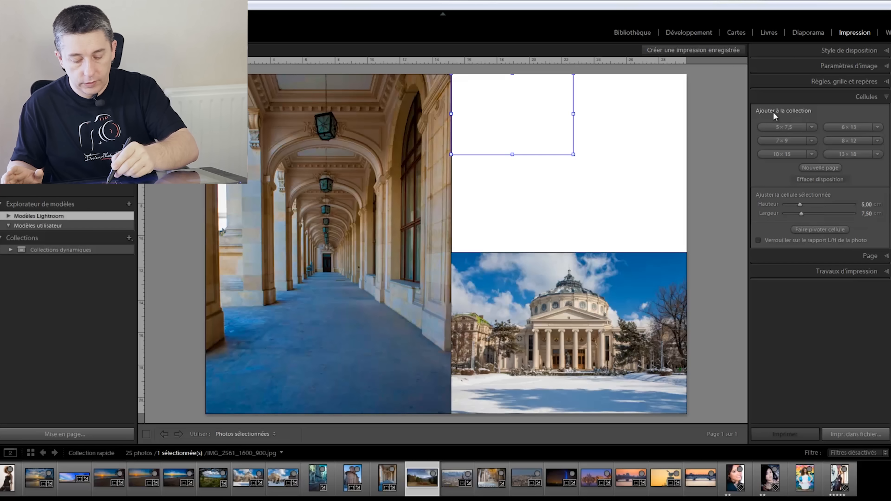
left_click_drag(573, 154, 686, 252)
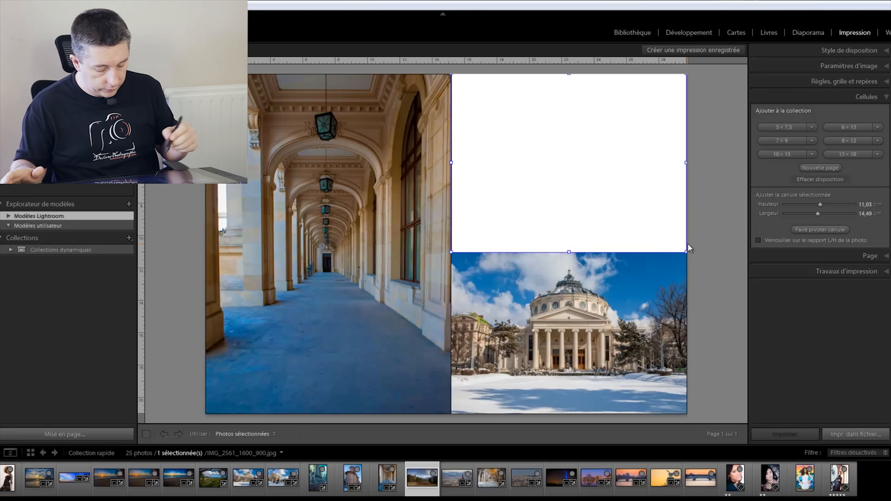
left_click_drag(283, 478, 529, 152)
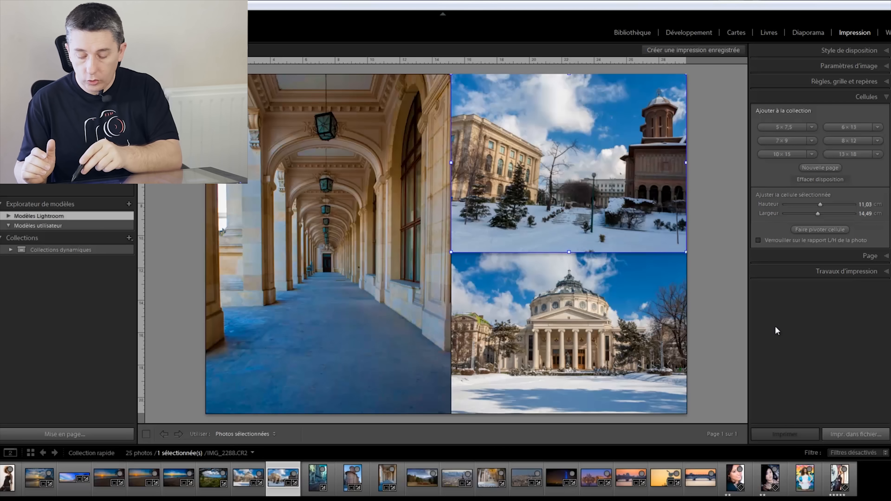
left_click(727, 369)
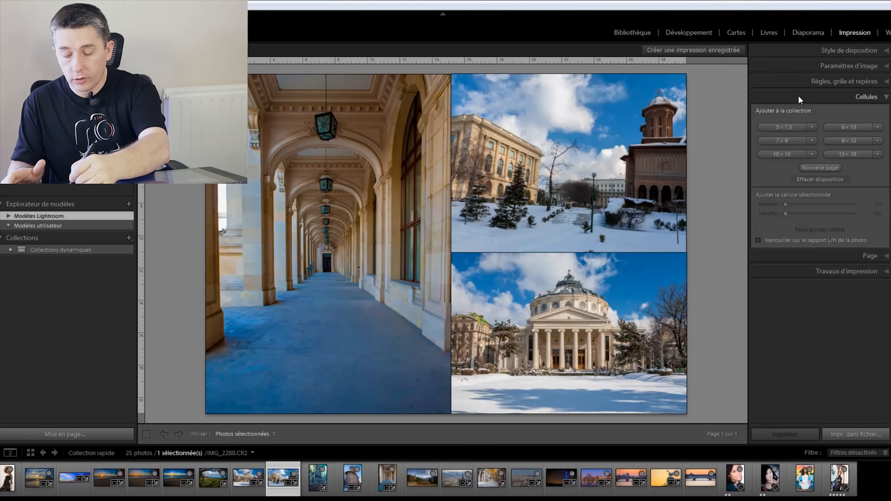
Turn on the photo border for the layout and set its thickness to 3,8 pt
left_click(848, 65)
left_click(759, 94)
left_click_drag(799, 104, 803, 104)
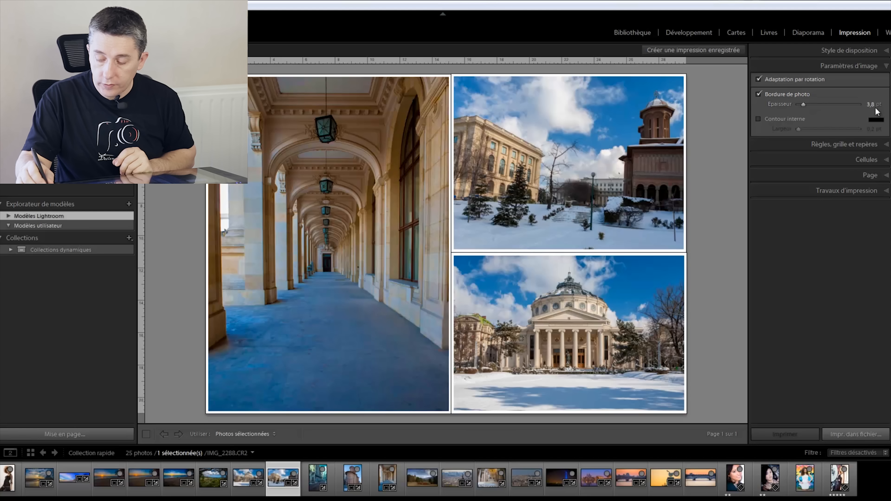
left_click_drag(875, 110, 801, 106)
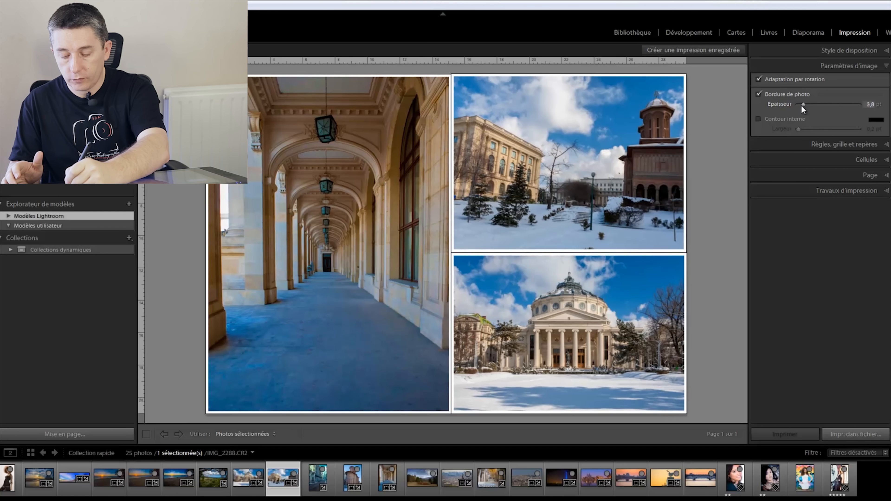